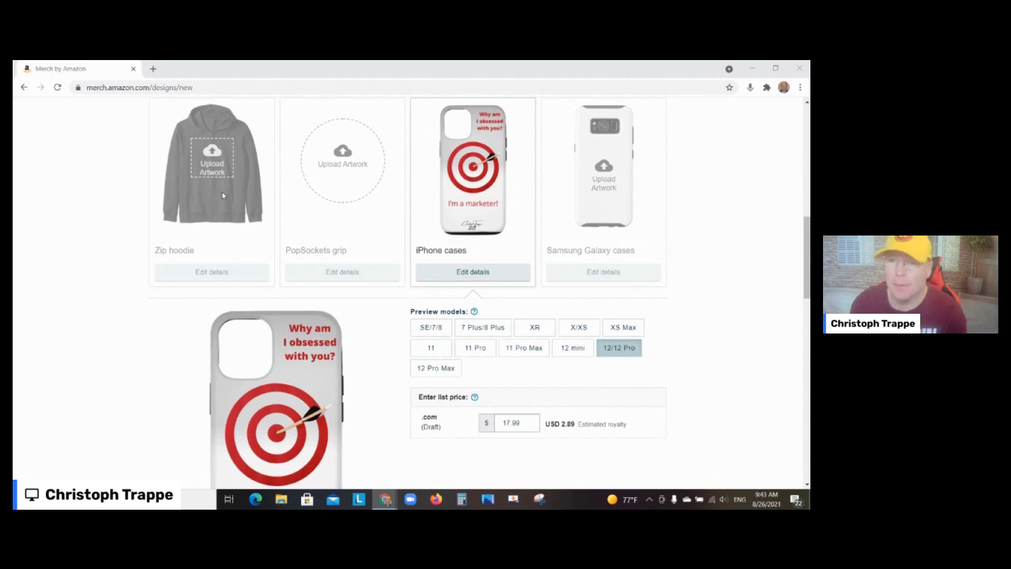
Scroll down until the full iPhone case preview with the target design and $17.99 price shows
{"action": "scroll", "coordinate": [182, 321], "scroll_direction": "down", "scroll_amount": 1}
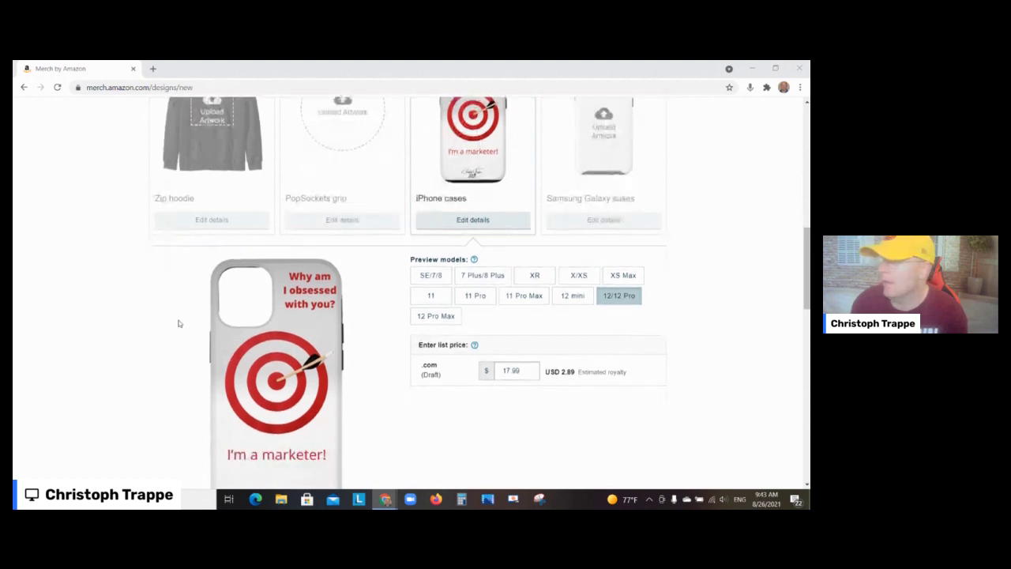
{"action": "scroll", "coordinate": [179, 323], "scroll_direction": "down", "scroll_amount": 1}
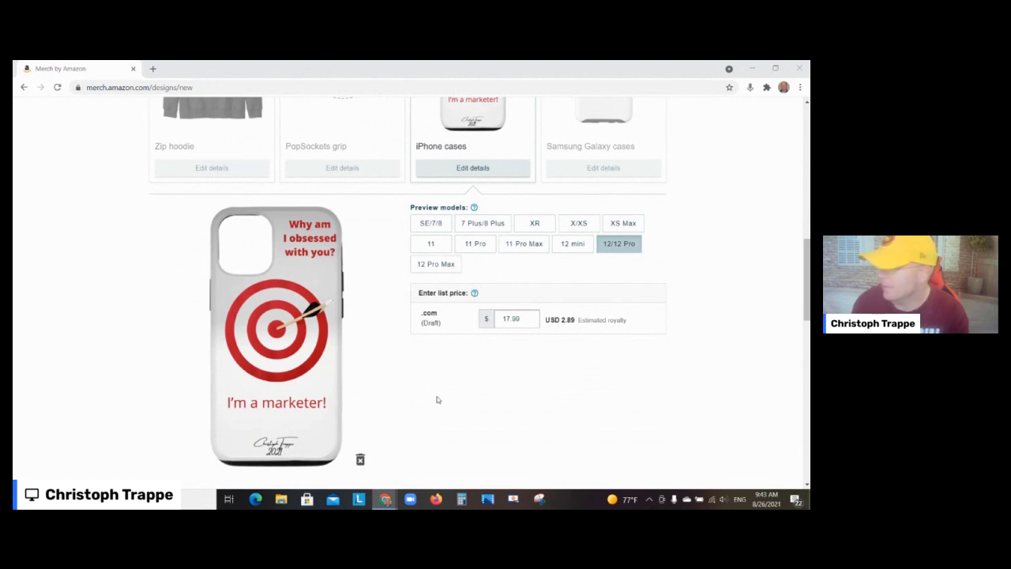
Preview the design on the 12 Pro Max, 12/12 Pro, 12 mini, 11 Pro Max, 11 Pro and 11 cases
{"action": "left_click", "coordinate": [436, 264]}
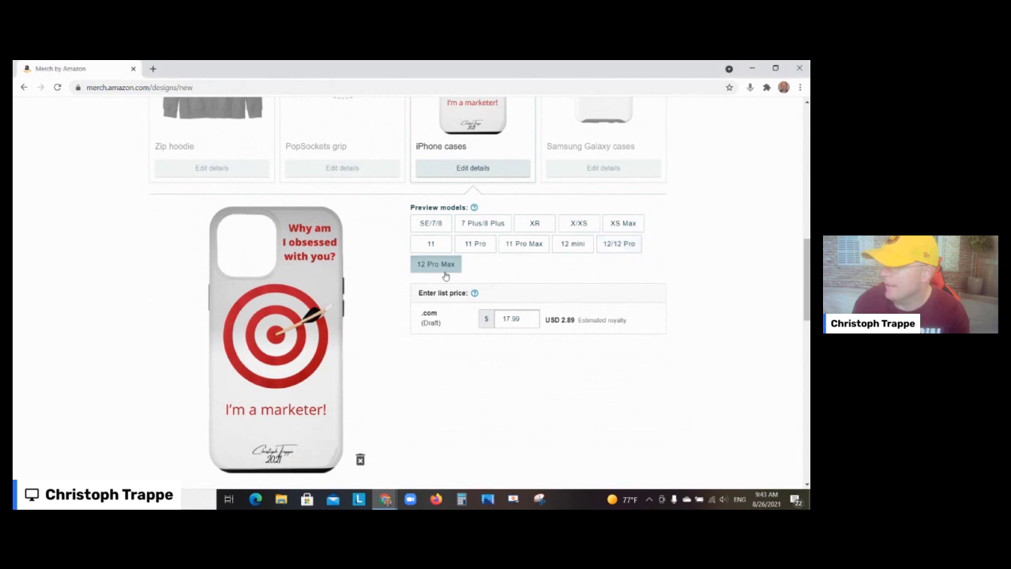
{"action": "left_click", "coordinate": [619, 246]}
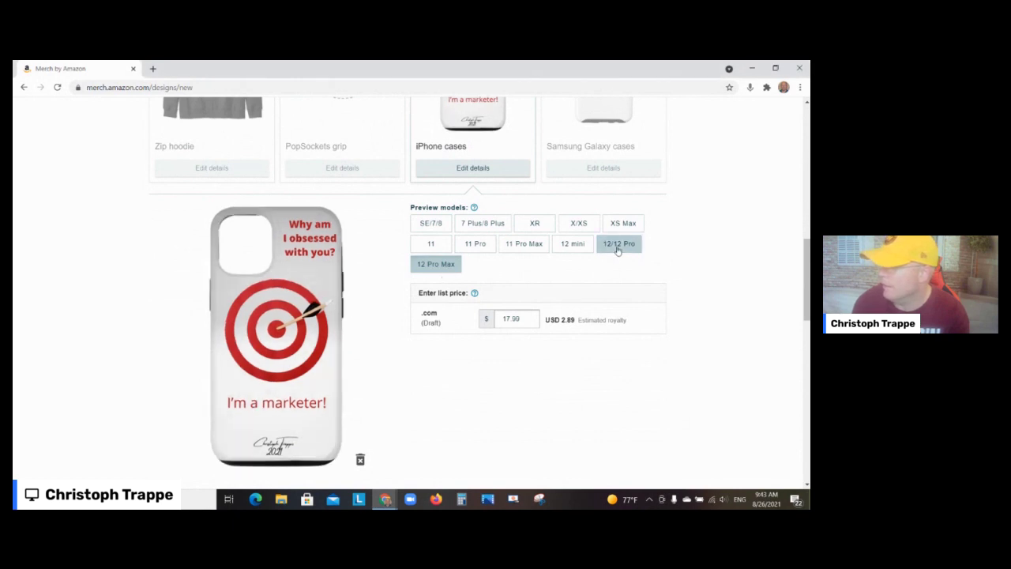
{"action": "left_click", "coordinate": [575, 249]}
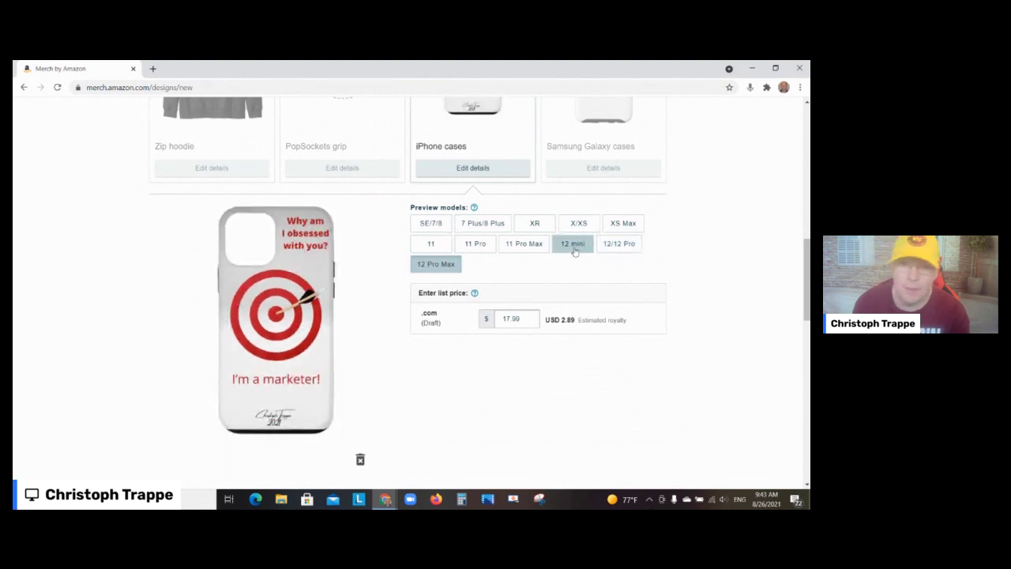
{"action": "left_click", "coordinate": [538, 245]}
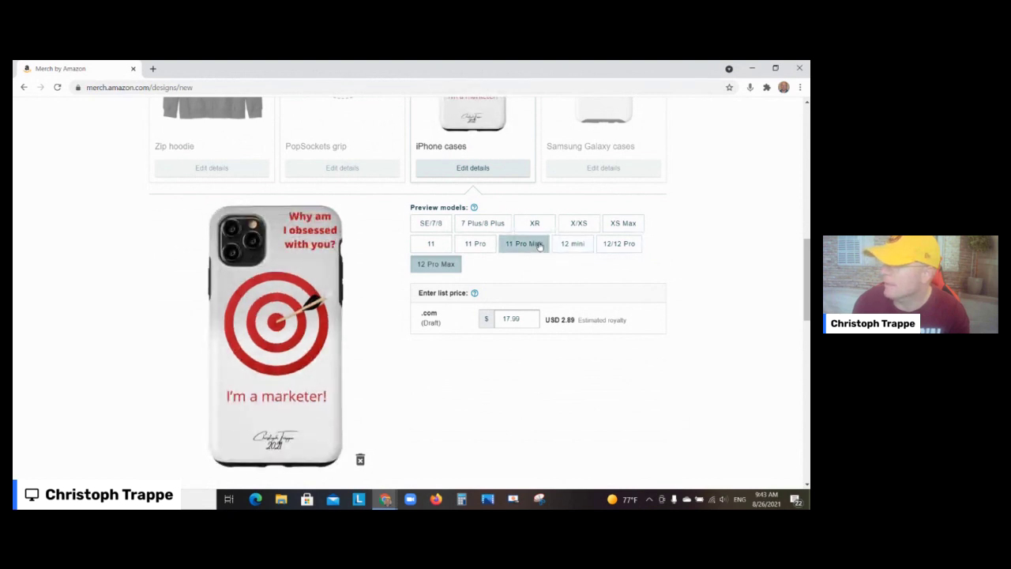
{"action": "left_click", "coordinate": [478, 247]}
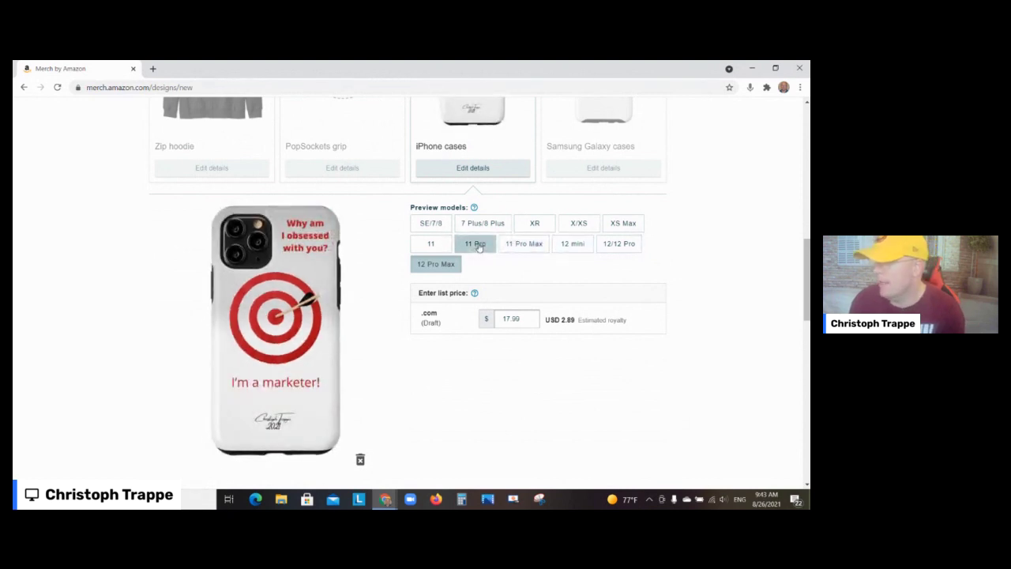
{"action": "left_click", "coordinate": [441, 246]}
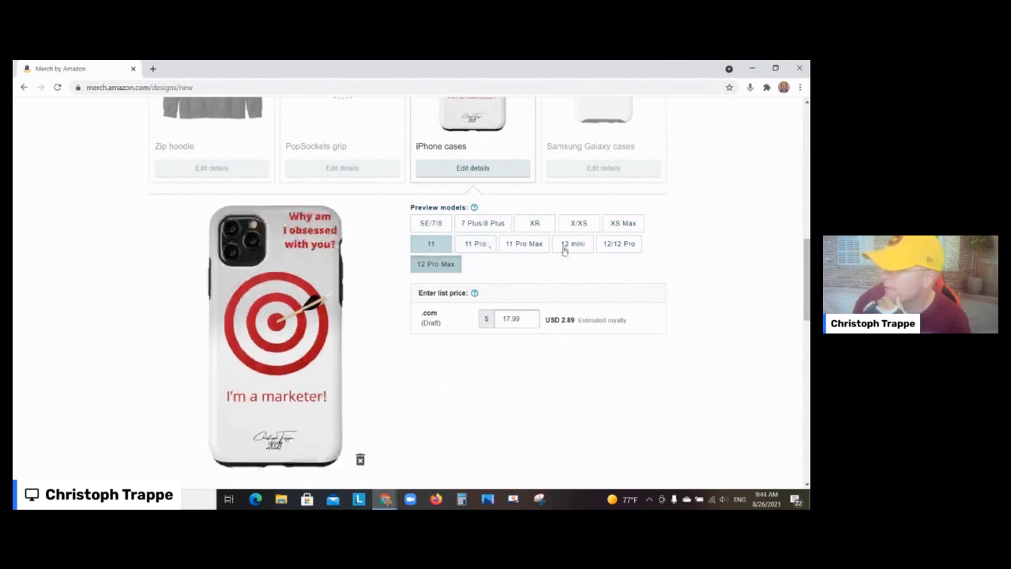
Preview the design on the XS Max, X/XS, XR, 7 Plus/8 Plus, SE/7/8 and 11 cases, then open a new tab
{"action": "left_click", "coordinate": [617, 229]}
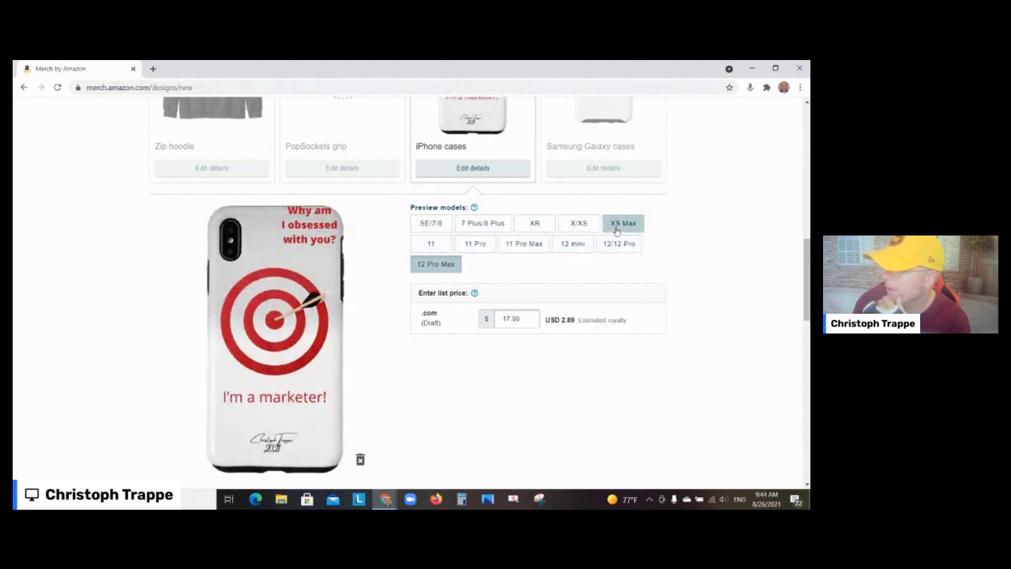
{"action": "left_click", "coordinate": [582, 228]}
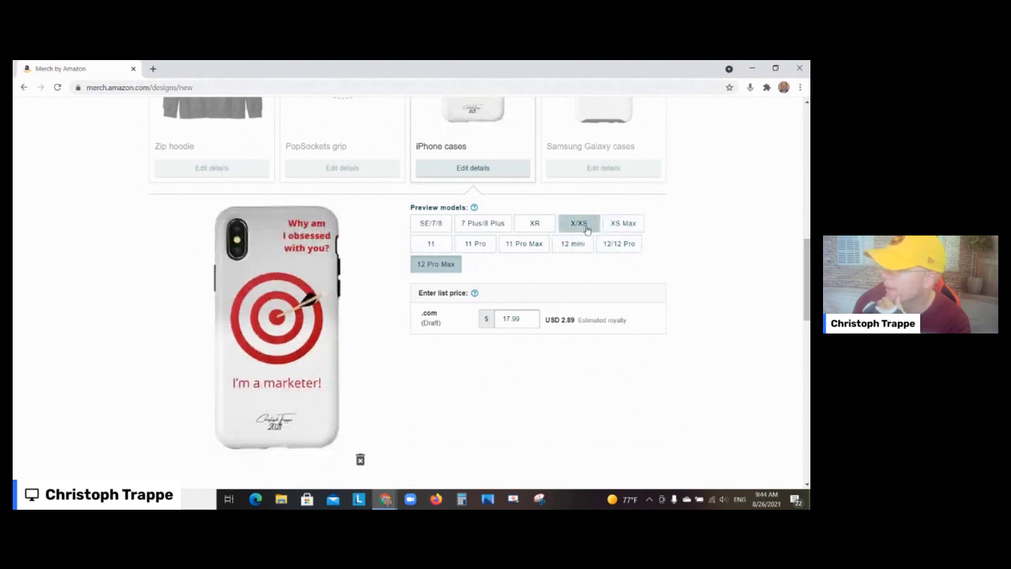
{"action": "left_click", "coordinate": [548, 229]}
{"action": "left_click", "coordinate": [502, 228]}
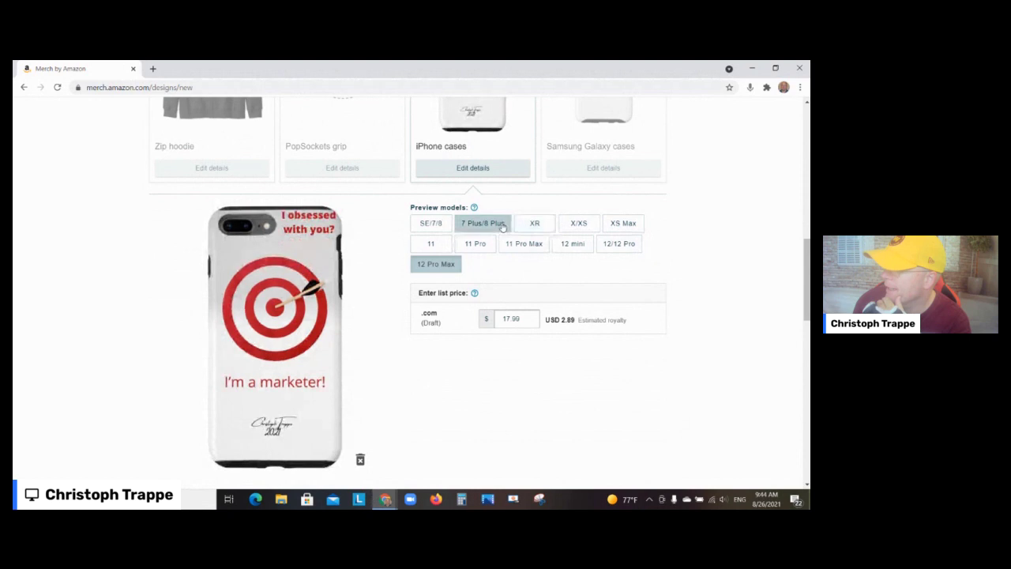
{"action": "left_click", "coordinate": [440, 227]}
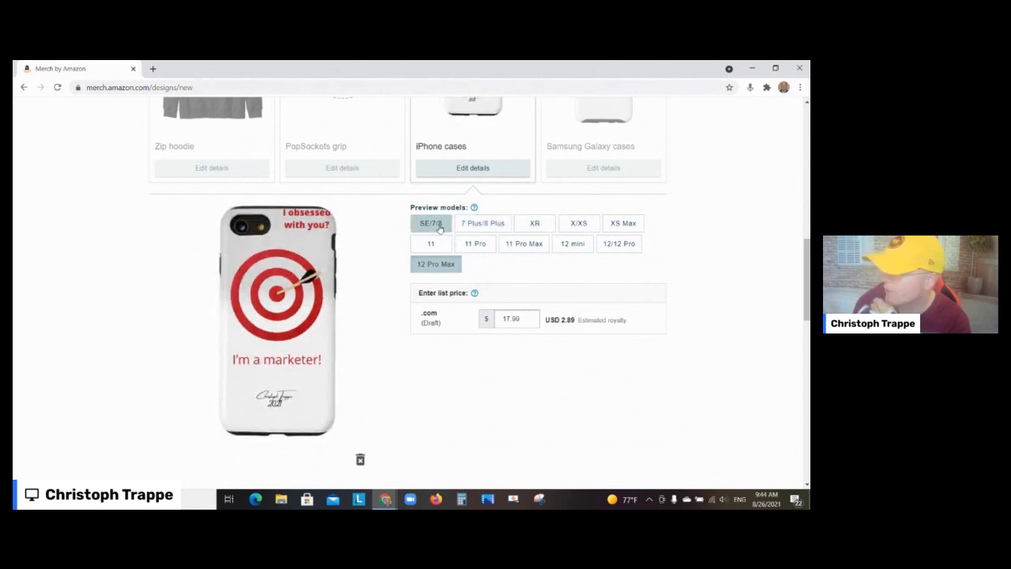
{"action": "left_click", "coordinate": [434, 245]}
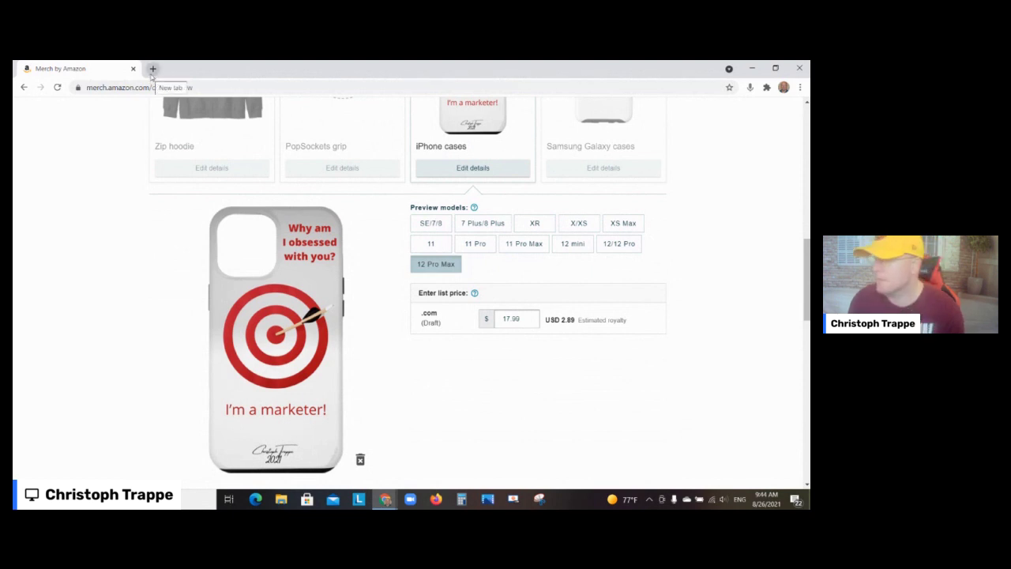
{"action": "left_click", "coordinate": [153, 70]}
Load canva.com in the new browser tab
{"action": "type", "text": "vanv"}
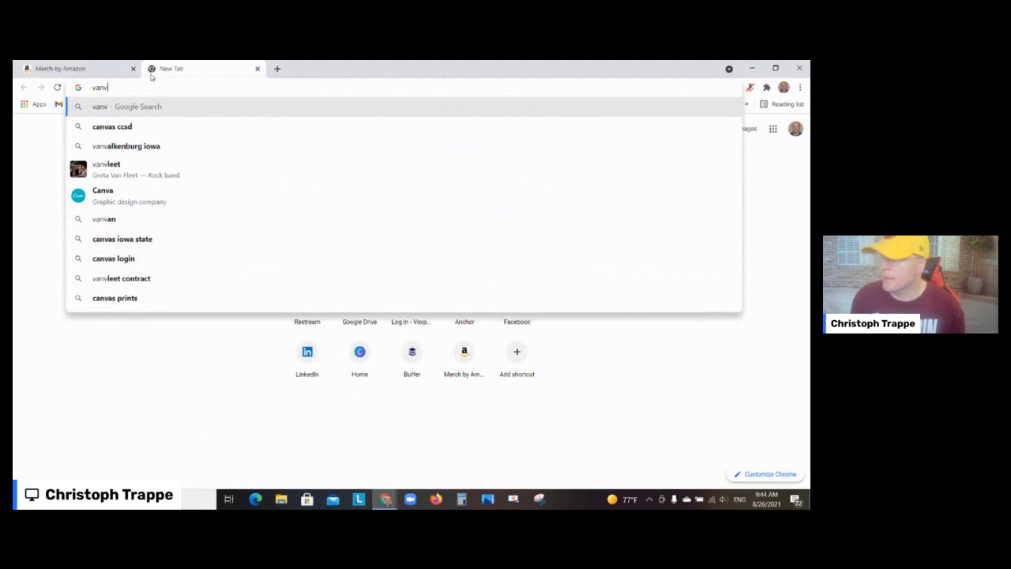
{"action": "key", "text": "BackSpace"}
{"action": "key", "text": "BackSpace"}
{"action": "key", "text": "BackSpace"}
{"action": "key", "text": "BackSpace"}
{"action": "type", "text": "c"}
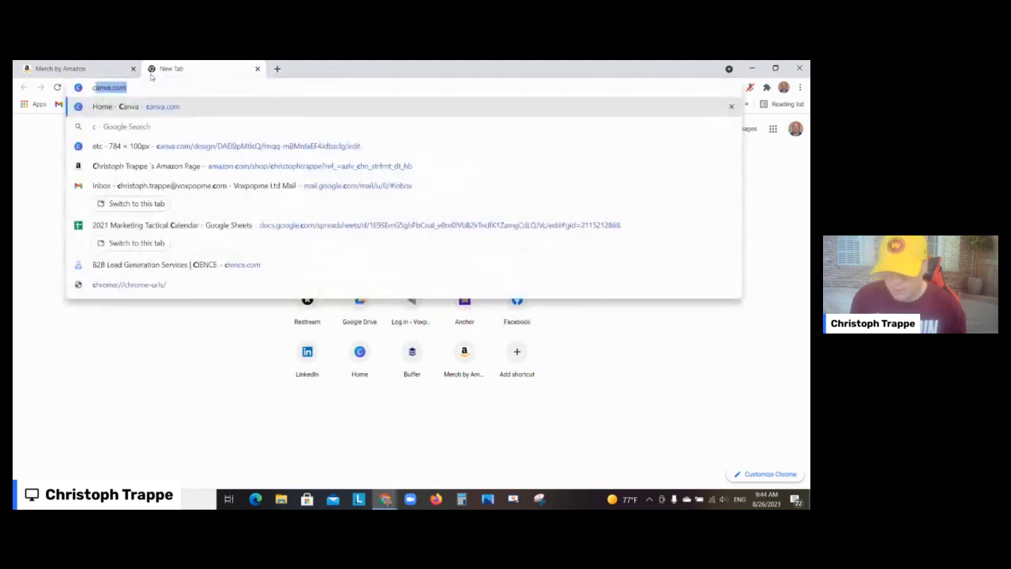
{"action": "type", "text": "\\"}
{"action": "key", "text": "BackSpace"}
{"action": "key", "text": "BackSpace"}
{"action": "key", "text": "Down"}
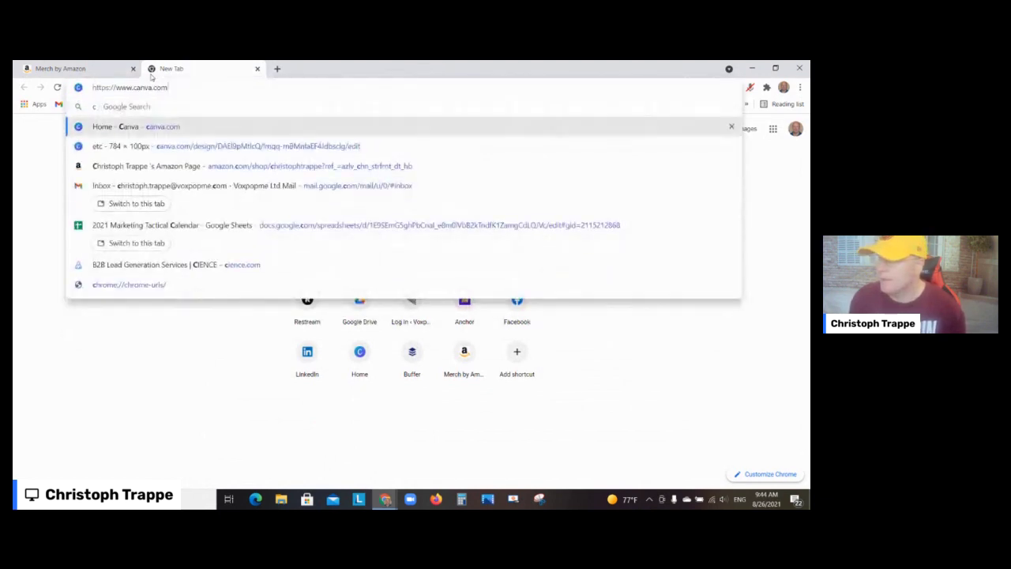
{"action": "key", "text": "Return"}
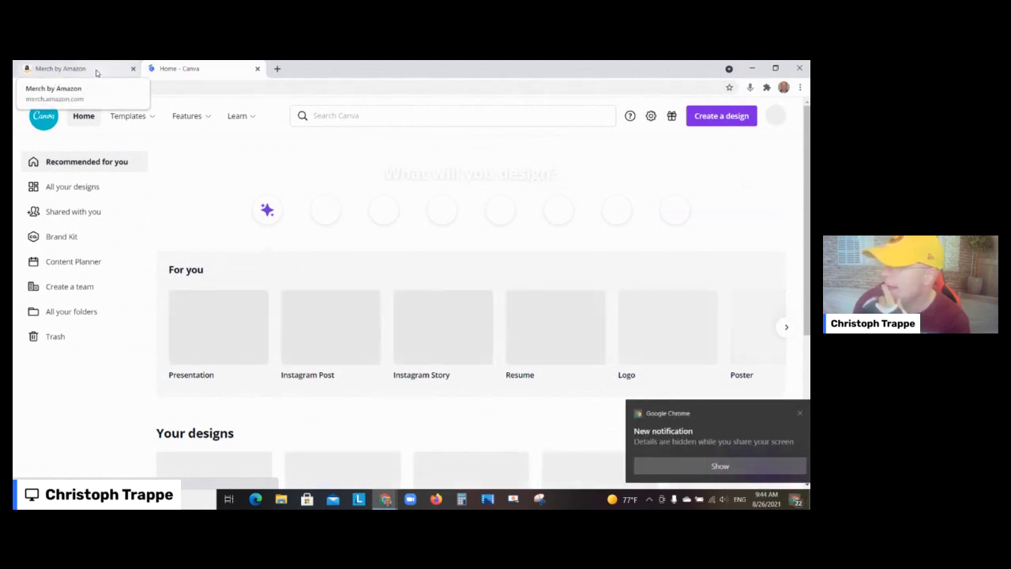
Dismiss the Chrome notification on the Merch tab, then scroll Canva home to Your designs
{"action": "left_click", "coordinate": [96, 71]}
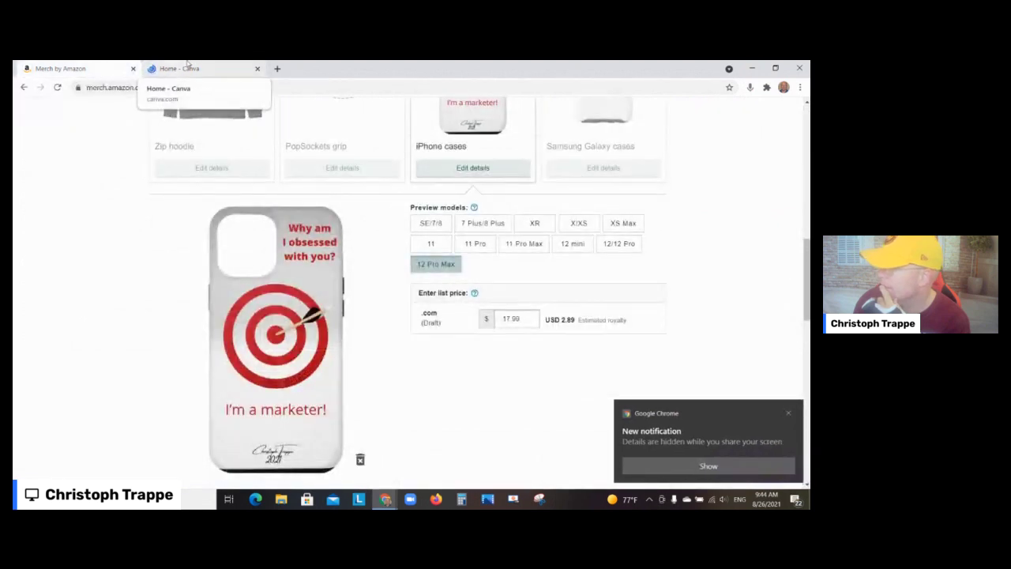
{"action": "left_click", "coordinate": [790, 413]}
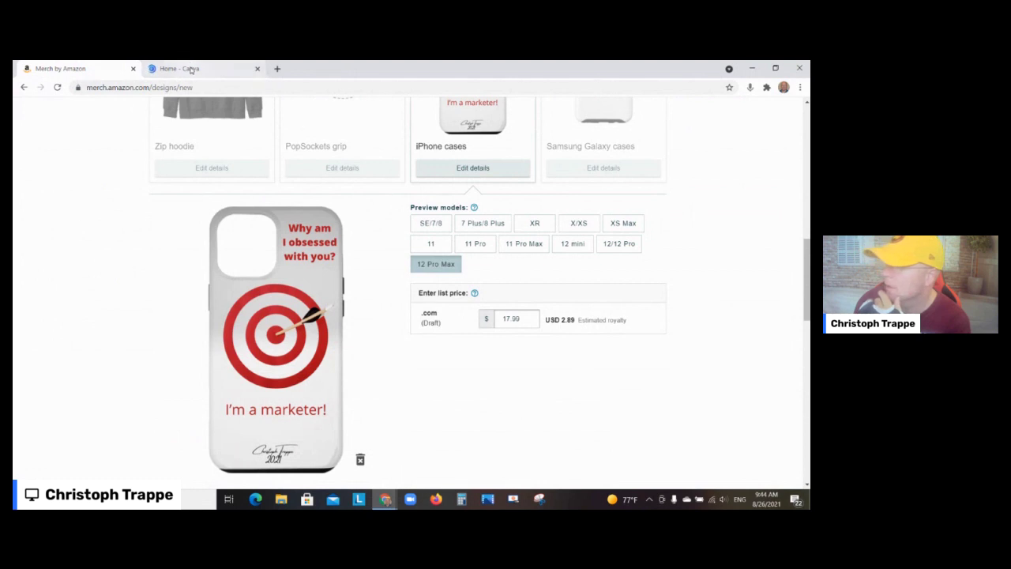
{"action": "left_click", "coordinate": [189, 69]}
{"action": "scroll", "coordinate": [202, 372], "scroll_direction": "down", "scroll_amount": 2}
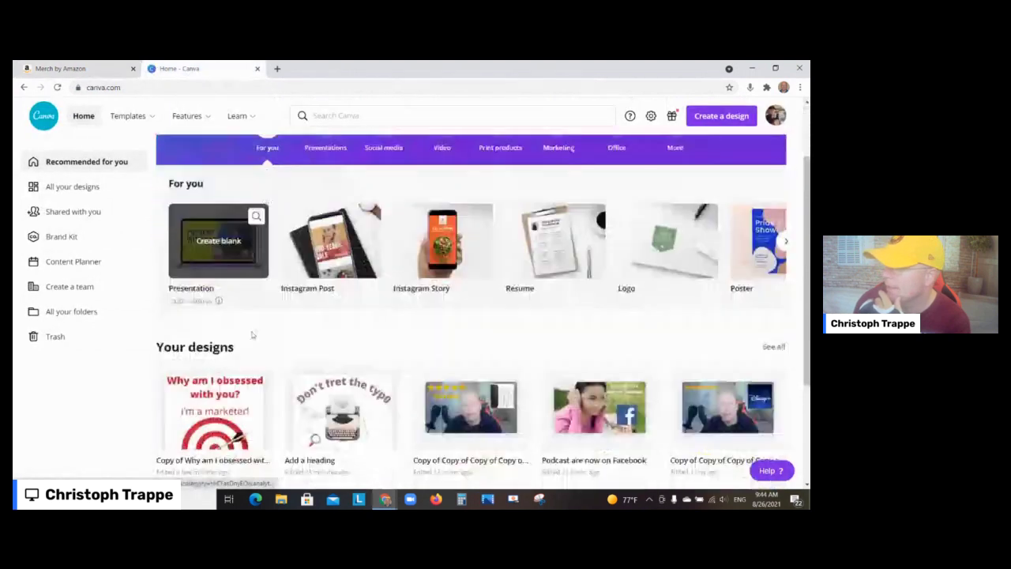
Open the 'Copy of Why am I obsessed with you?' design and select its target image
{"action": "left_click", "coordinate": [57, 88]}
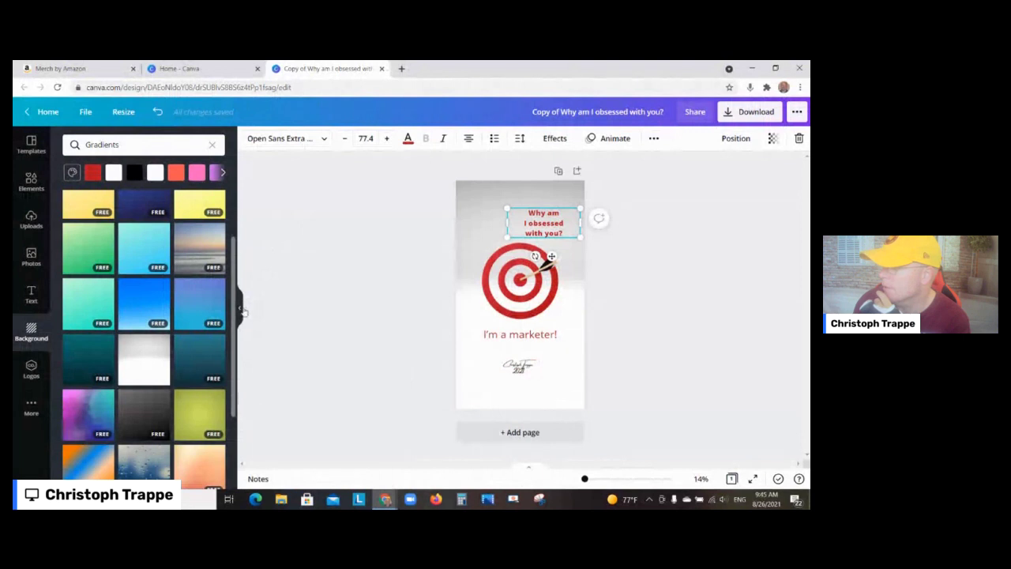
{"action": "left_click", "coordinate": [243, 312]}
{"action": "left_click", "coordinate": [548, 276]}
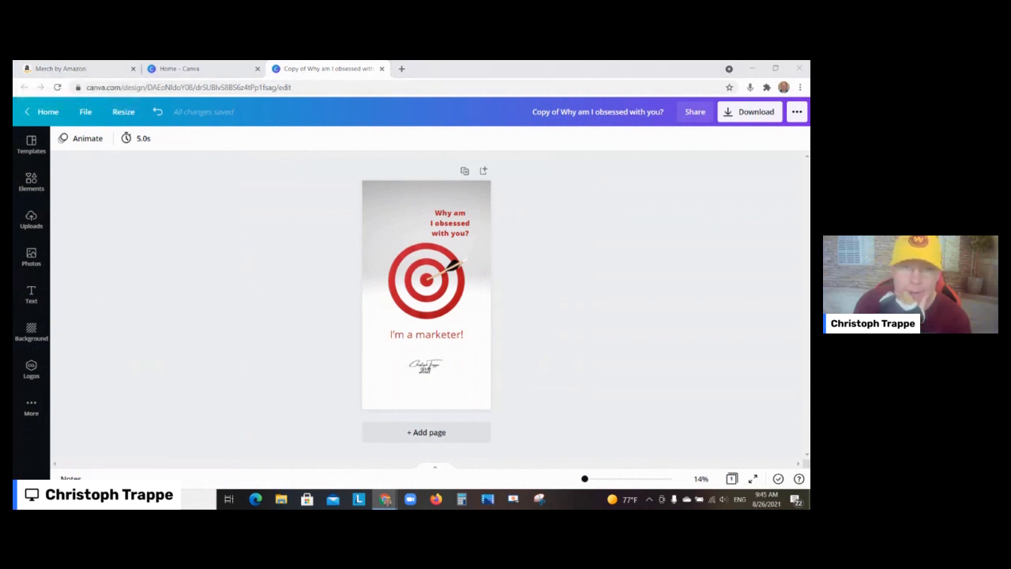
{"action": "left_click", "coordinate": [447, 229]}
Lower 'I'm a marketer!' toward the signature and shift the heading left toward centre
{"action": "left_click", "coordinate": [439, 320]}
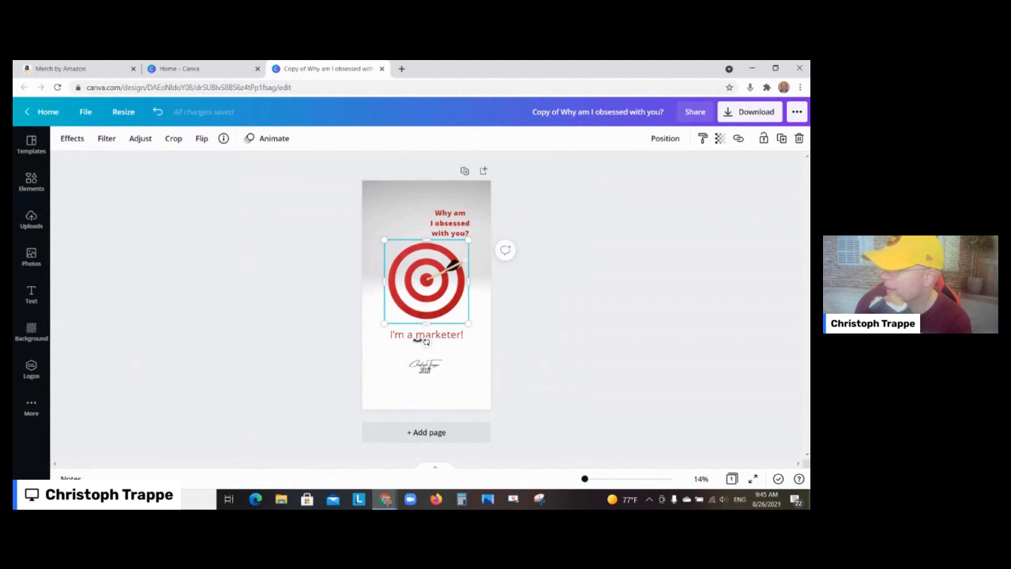
{"action": "left_click_drag", "start_coordinate": [421, 340], "coordinate": [424, 362]}
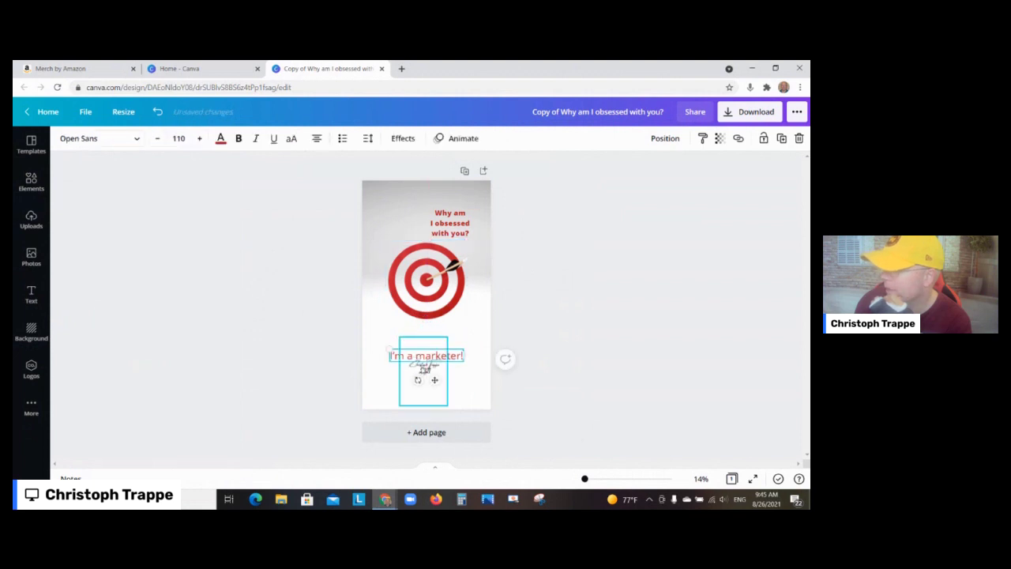
{"action": "left_click", "coordinate": [424, 368]}
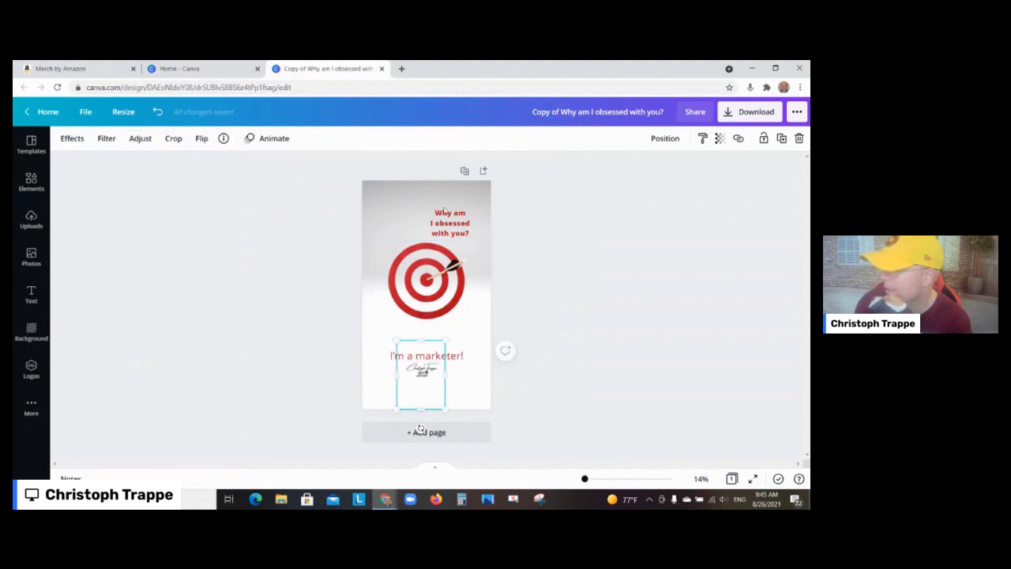
{"action": "left_click", "coordinate": [483, 226]}
{"action": "mouse_move", "coordinate": [482, 227]}
{"action": "left_mouse_down"}
{"action": "mouse_move", "coordinate": [431, 241]}
{"action": "mouse_move", "coordinate": [423, 230]}
{"action": "mouse_move", "coordinate": [555, 225]}
{"action": "mouse_move", "coordinate": [478, 225]}
{"action": "left_mouse_up"}
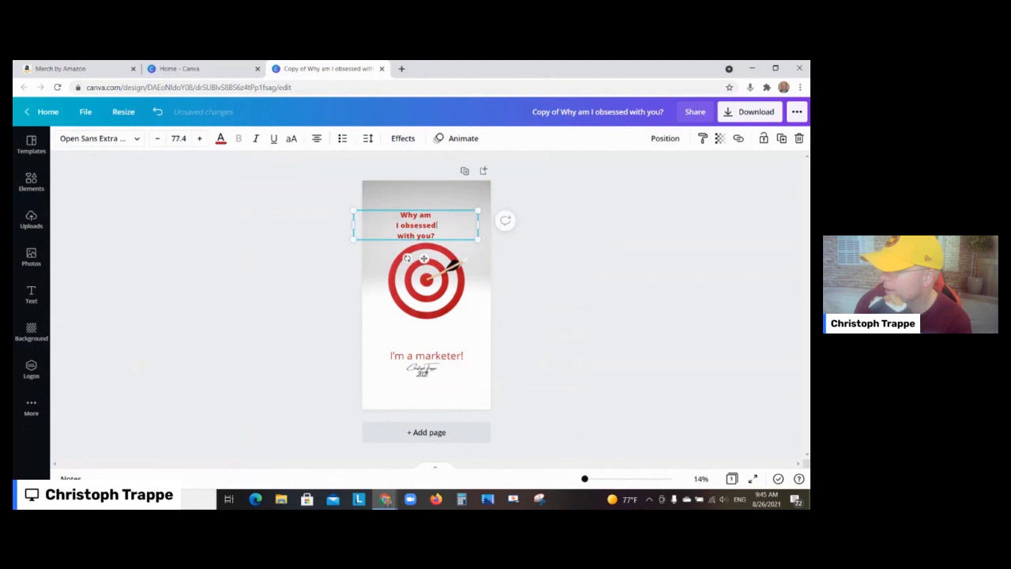
{"action": "left_click", "coordinate": [440, 214]}
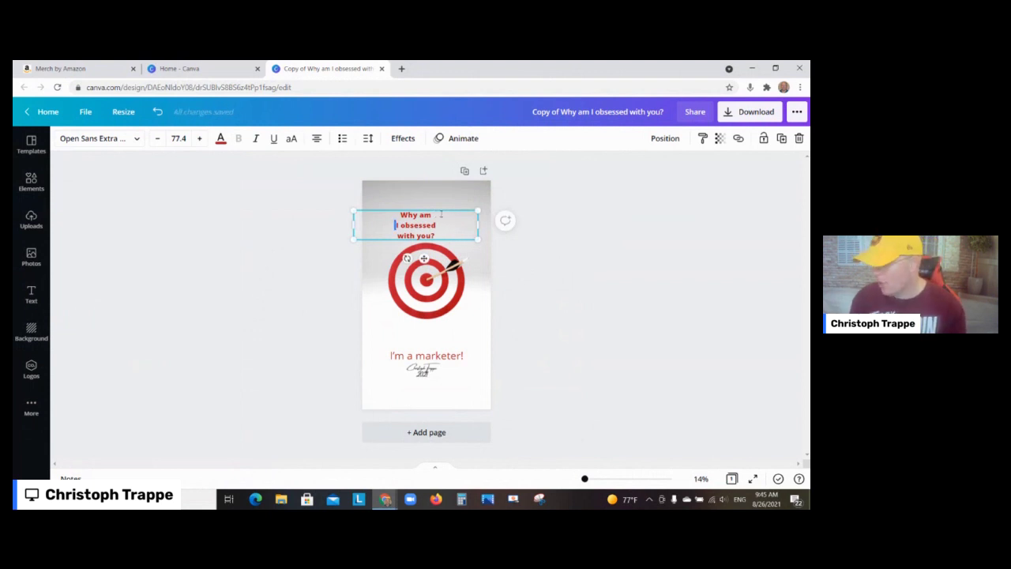
Remove the line breaks and extra space so 'Why am I obsessed with you?' fits one line
{"action": "key", "text": "BackSpace"}
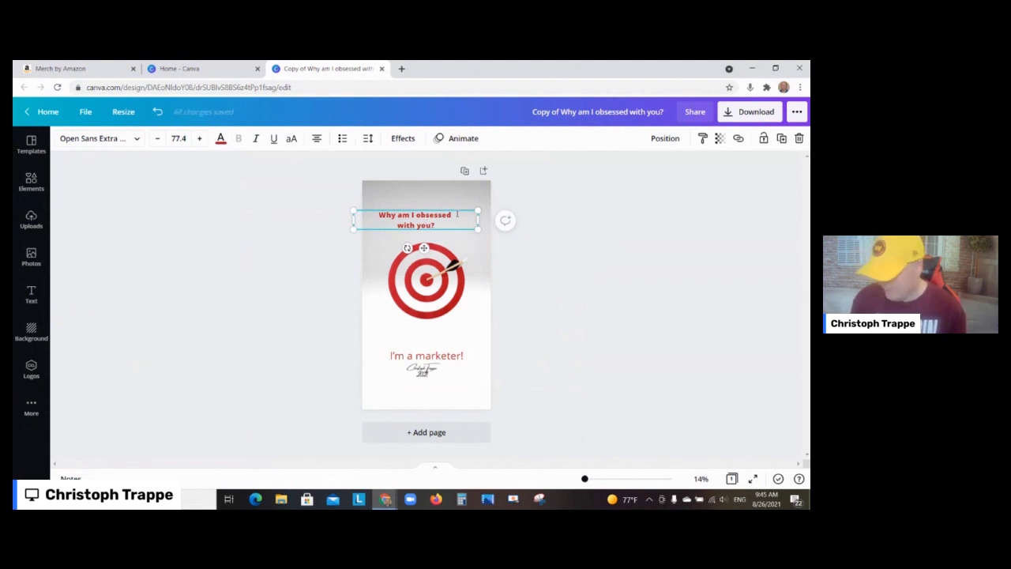
{"action": "key", "text": "Delete"}
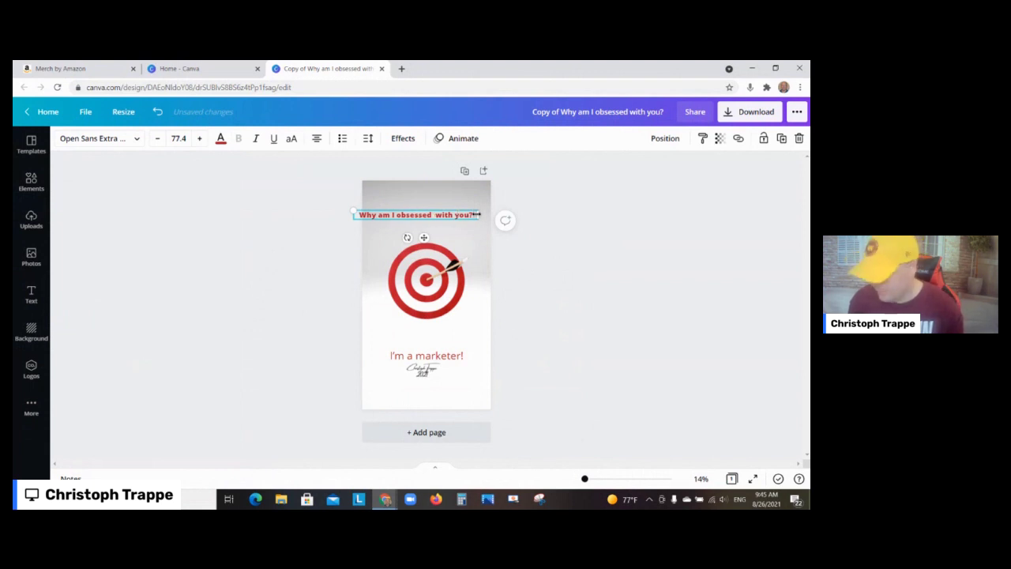
{"action": "key", "text": "Delete"}
{"action": "left_click", "coordinate": [411, 223]}
Place the heading just above the target, raise 'I'm a marketer!' and nudge the target down
{"action": "left_click", "coordinate": [407, 216]}
{"action": "left_click_drag", "start_coordinate": [408, 215], "coordinate": [419, 226]}
{"action": "left_click", "coordinate": [428, 348]}
{"action": "left_click_drag", "start_coordinate": [427, 348], "coordinate": [428, 333]}
{"action": "left_click_drag", "start_coordinate": [426, 280], "coordinate": [427, 287]}
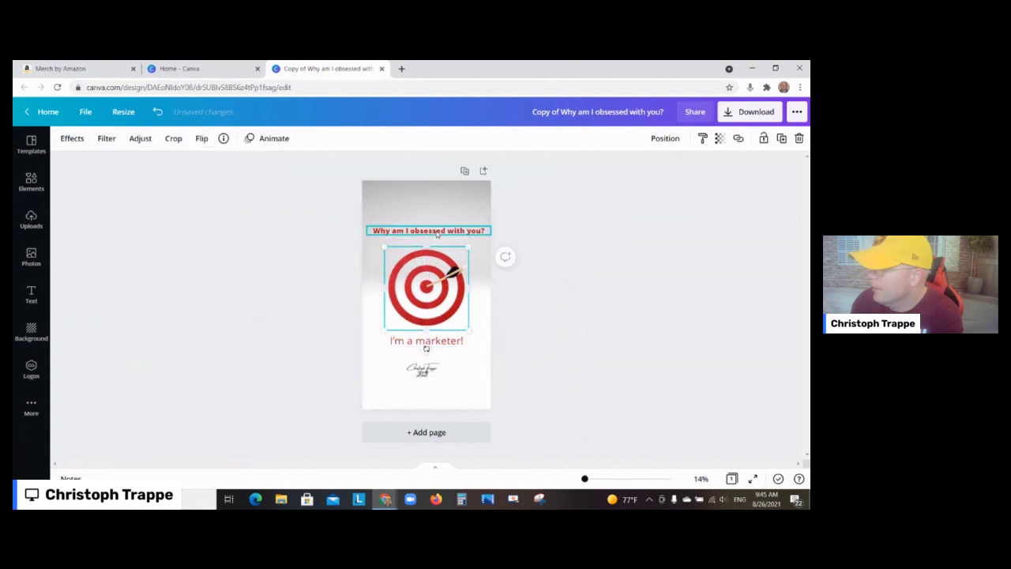
{"action": "left_click", "coordinate": [437, 232]}
{"action": "left_click_drag", "start_coordinate": [437, 232], "coordinate": [437, 237]}
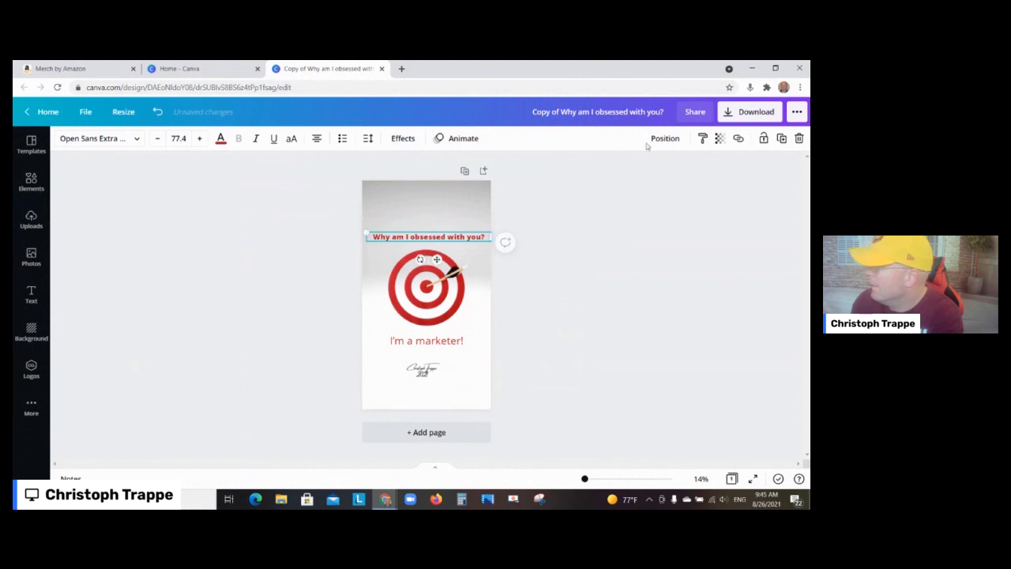
Download the design as a PNG, close the Canva home tab and return to Merch by Amazon
{"action": "left_click", "coordinate": [747, 112]}
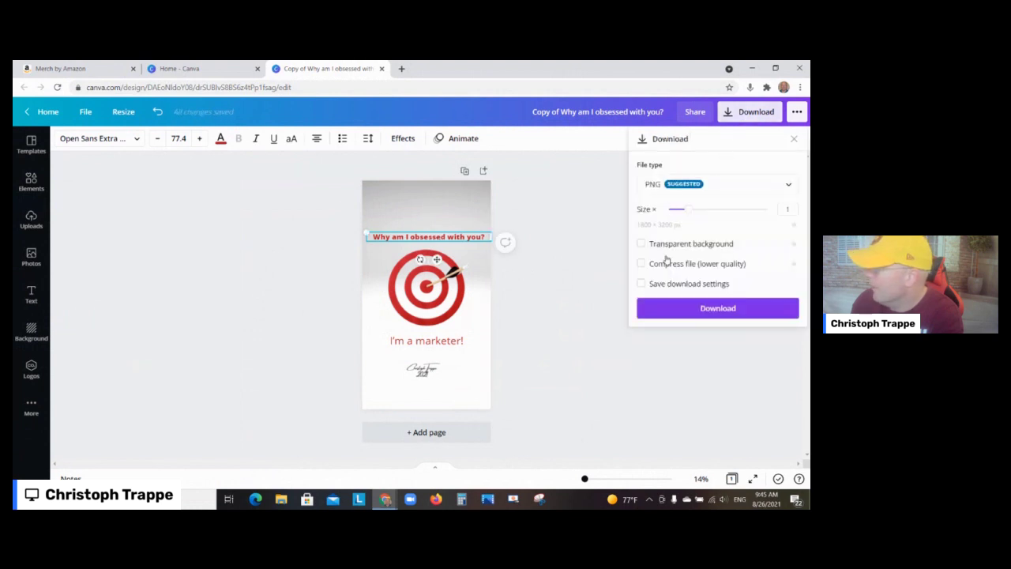
{"action": "left_click", "coordinate": [671, 309]}
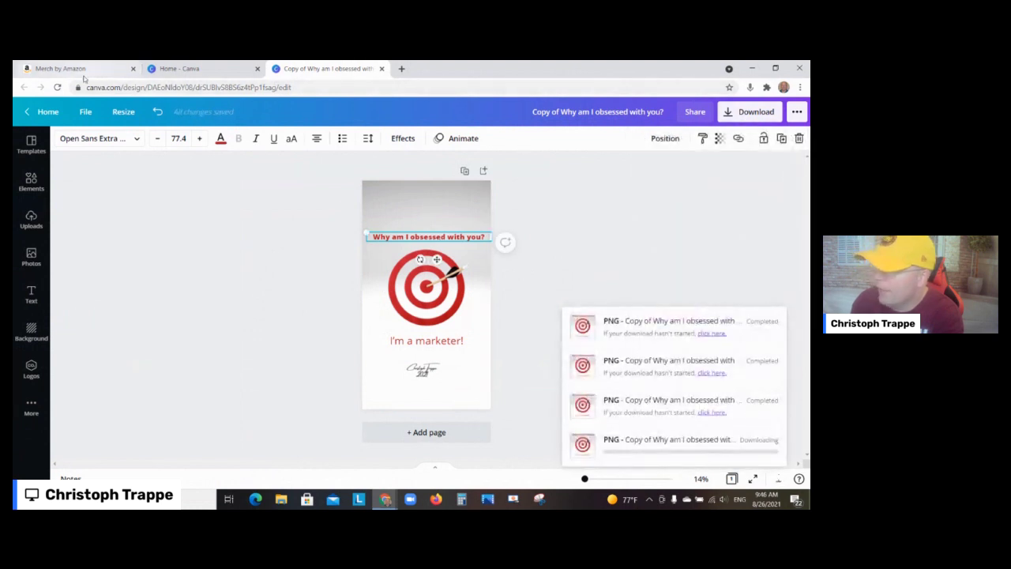
{"action": "left_click", "coordinate": [257, 69]}
{"action": "left_click", "coordinate": [79, 68]}
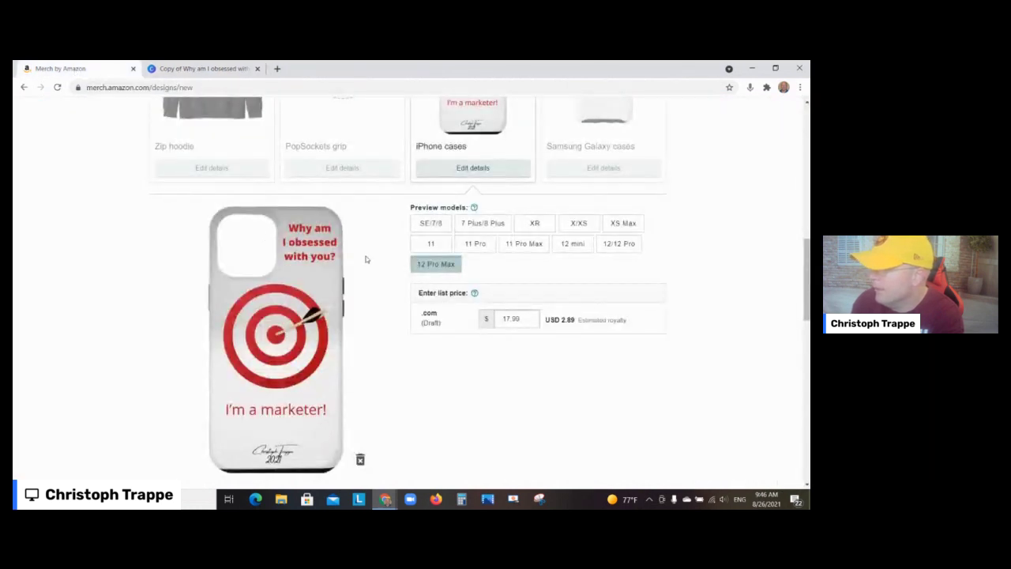
Replace the iPhone case artwork with the newest downloaded design PNG
{"action": "scroll", "coordinate": [355, 324], "scroll_direction": "up", "scroll_amount": 2}
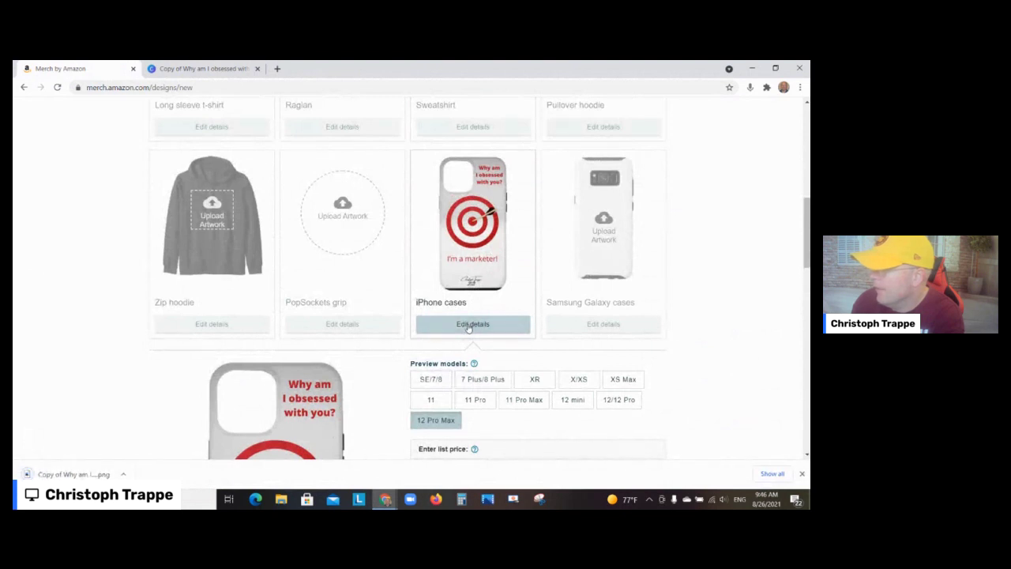
{"action": "left_click", "coordinate": [468, 325]}
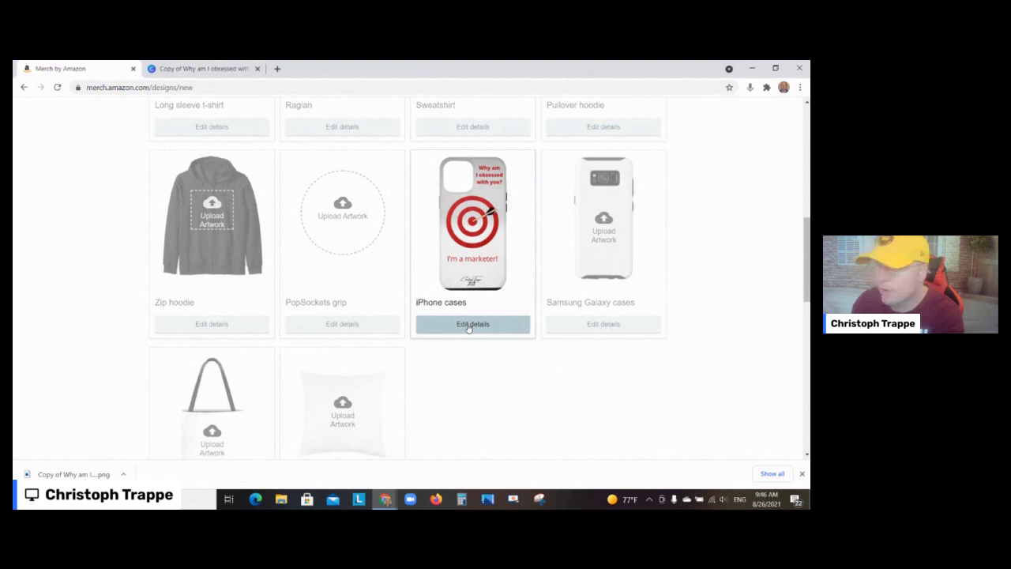
{"action": "left_click", "coordinate": [475, 266]}
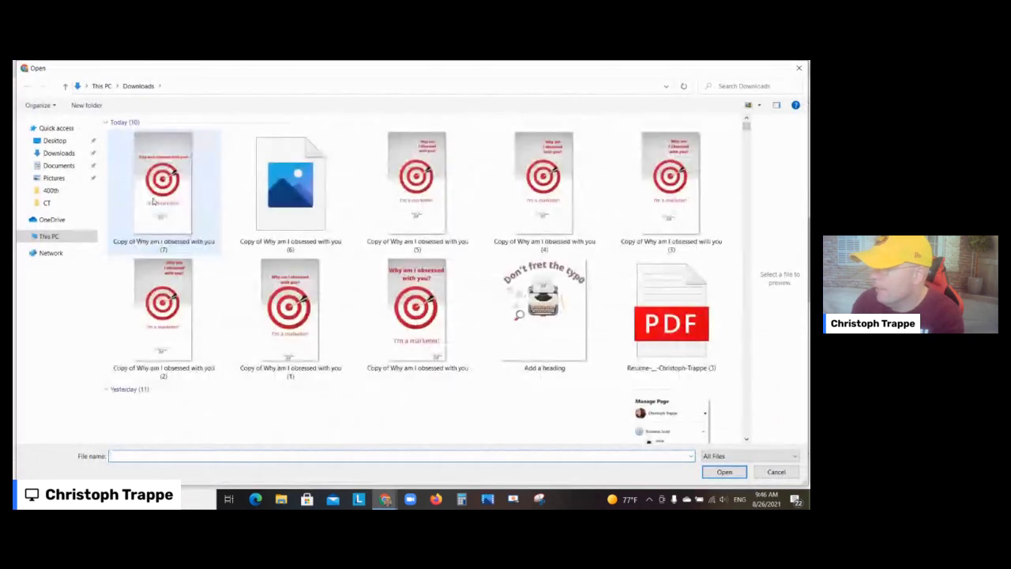
{"action": "double_click", "coordinate": [153, 201]}
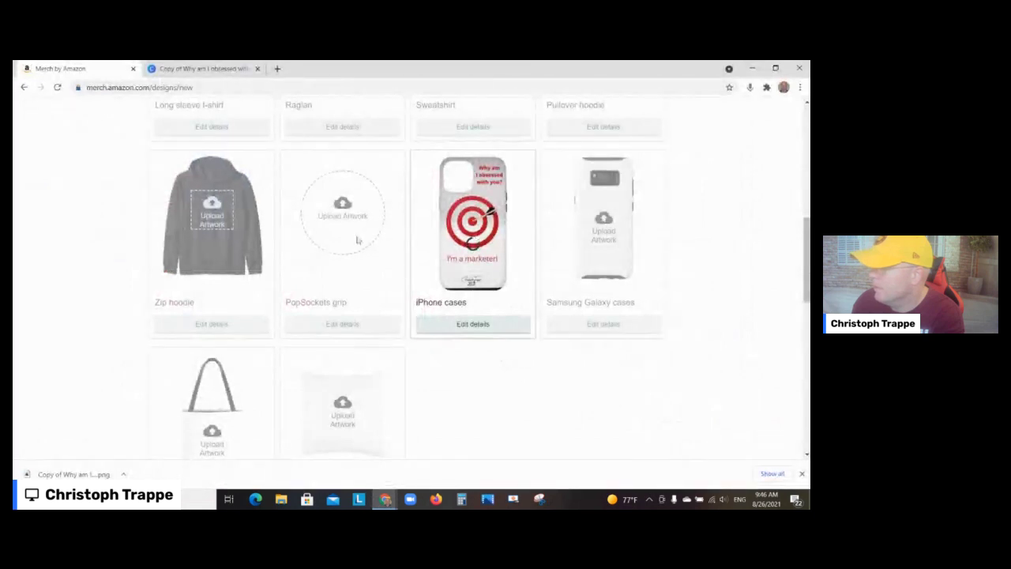
{"action": "left_click", "coordinate": [801, 474]}
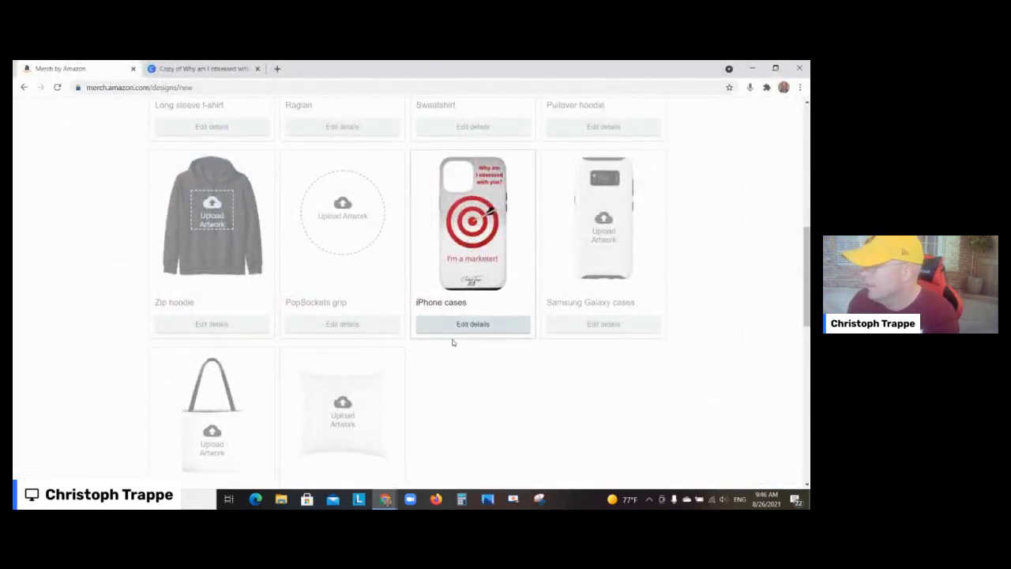
Compare the updated case mockup against the Canva design, ending back on the Merch listing
{"action": "scroll", "coordinate": [460, 377], "scroll_direction": "down", "scroll_amount": 10}
{"action": "scroll", "coordinate": [462, 365], "scroll_direction": "up", "scroll_amount": 8}
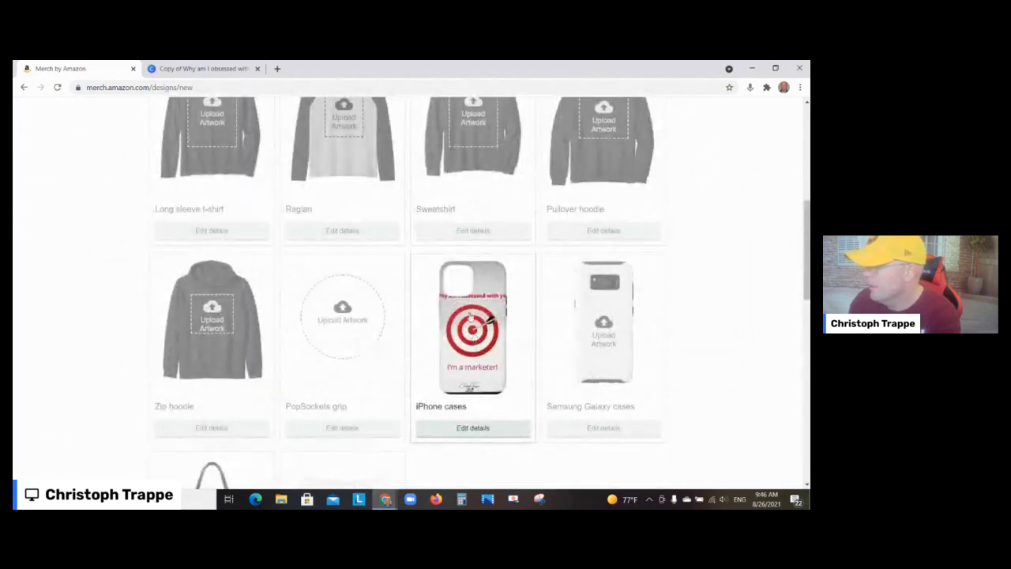
{"action": "left_click", "coordinate": [165, 70]}
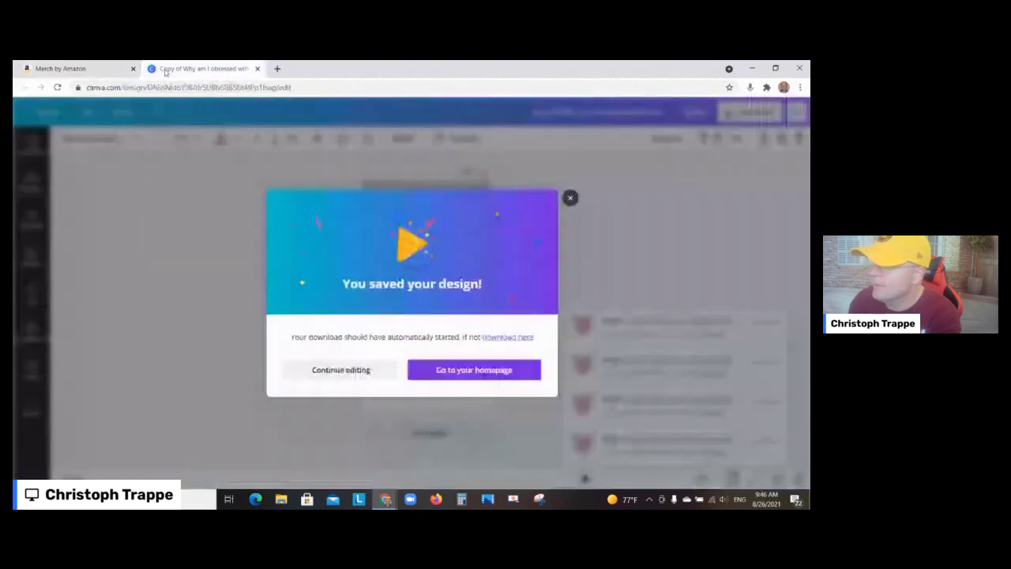
{"action": "left_click", "coordinate": [79, 69]}
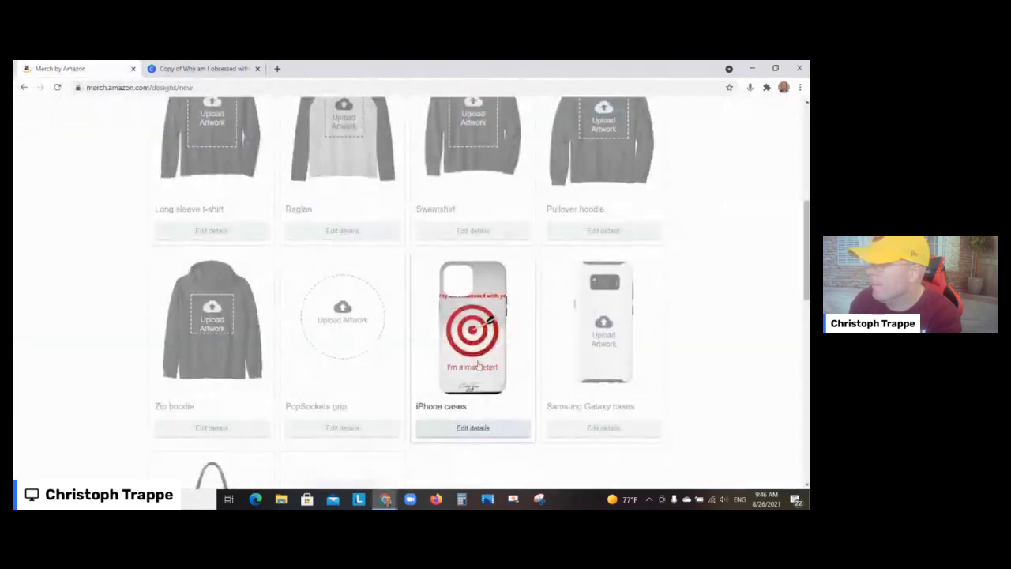